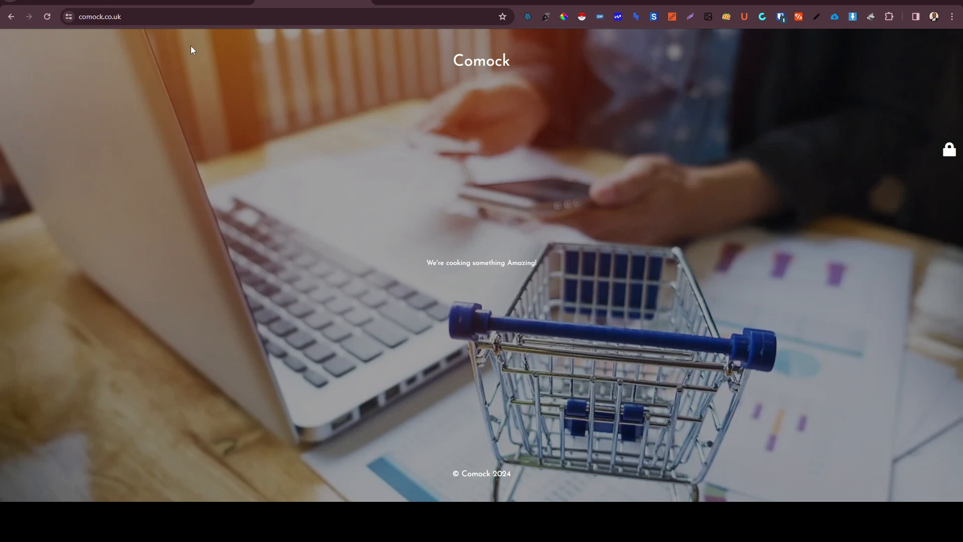
Switch to the Avana Kitchen dashboard and search for "maintenance" among the plugins available to add.
left_click(198, 1)
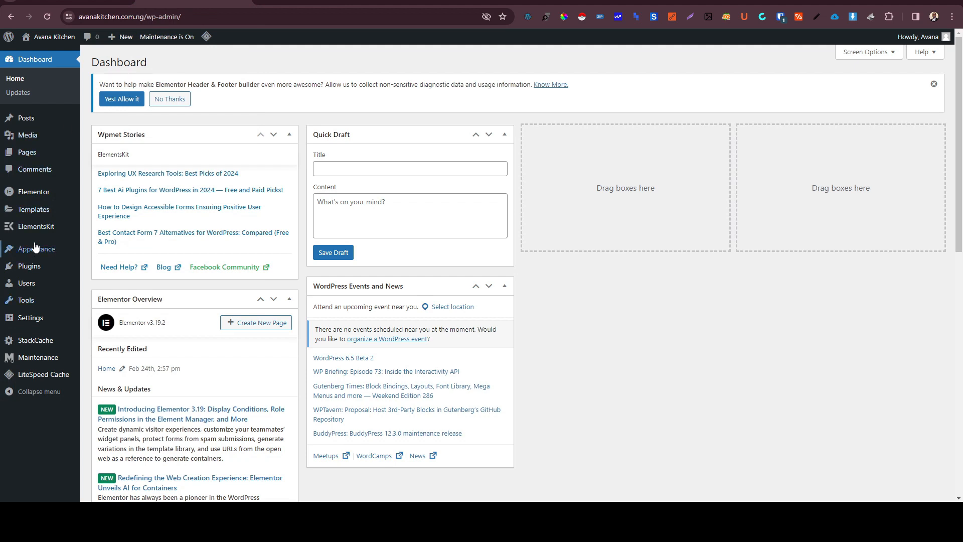
mouse_move(37, 265)
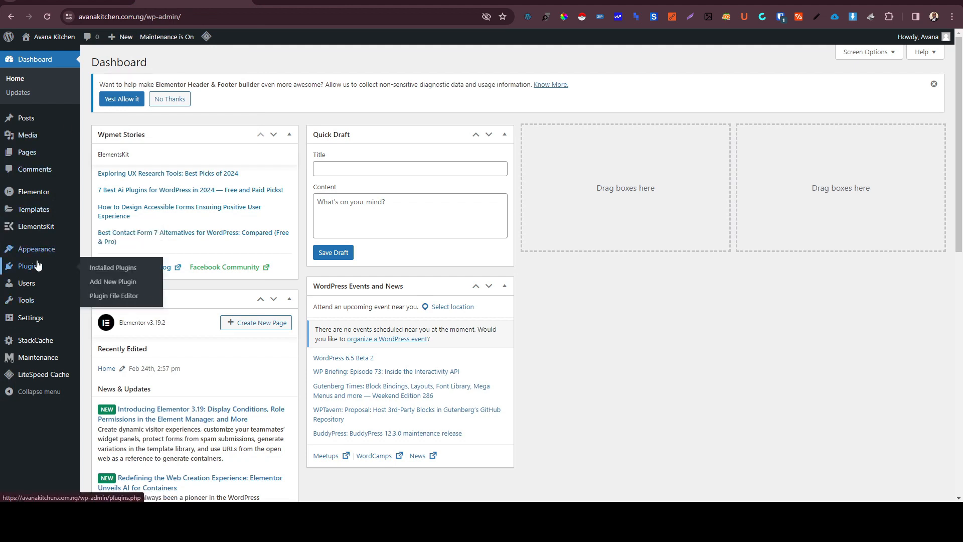
left_click(113, 282)
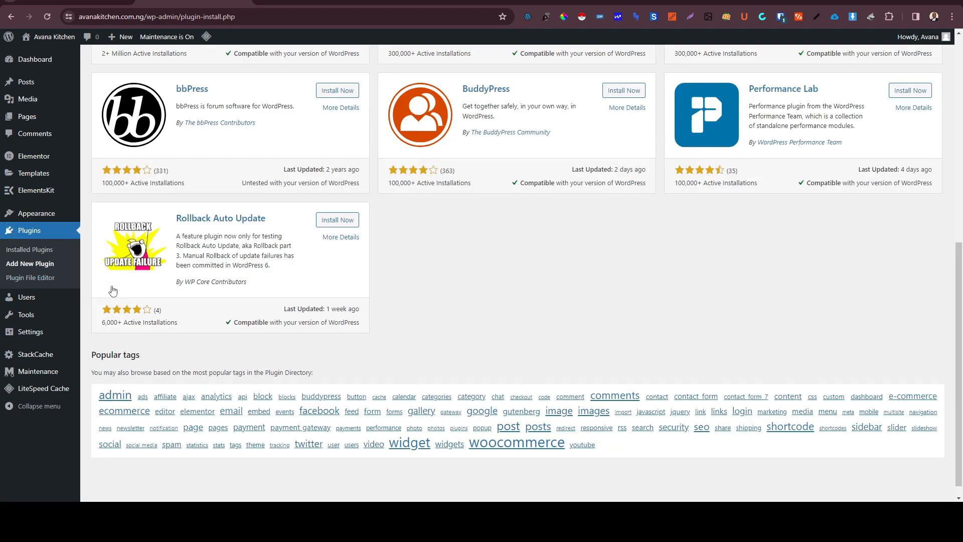
scroll(113, 291, "up", 8)
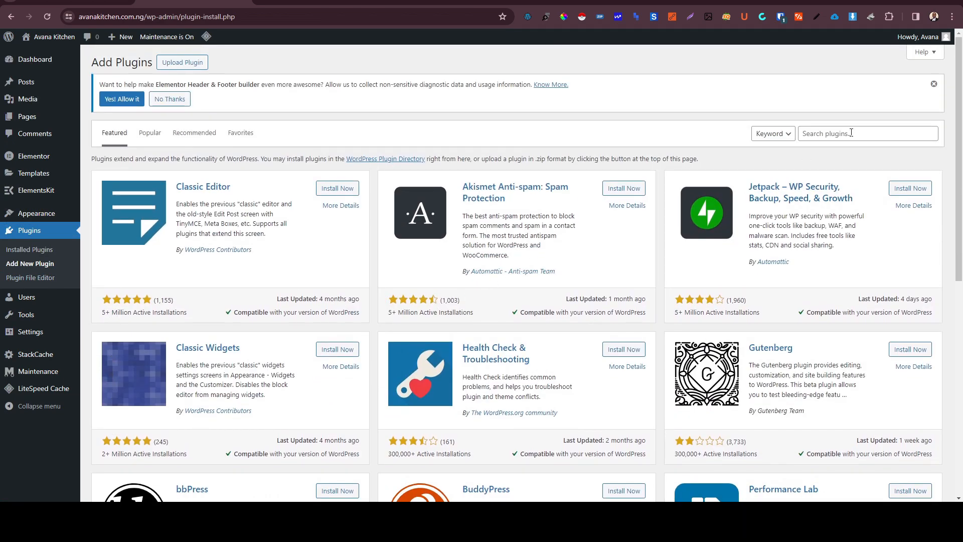
left_click(852, 132)
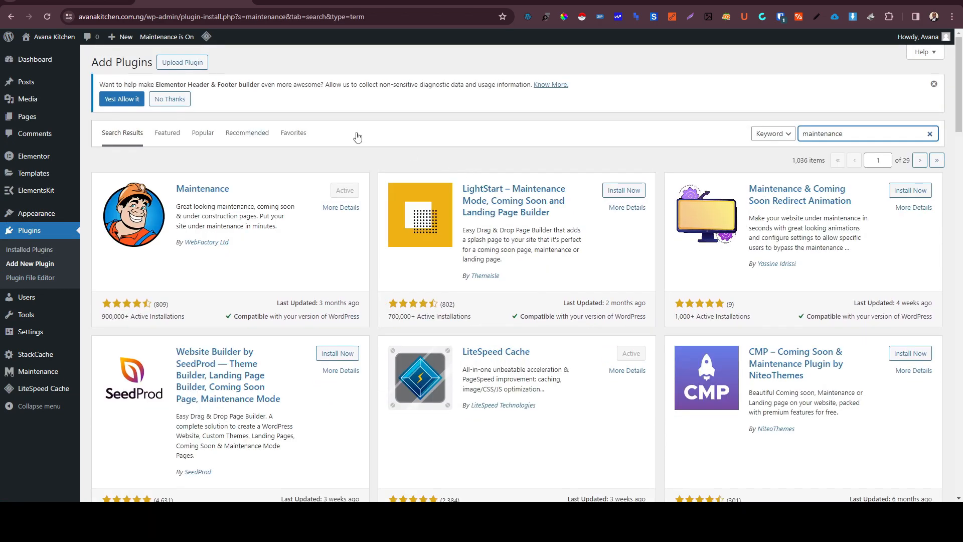
double_click(847, 136)
left_click(352, 164)
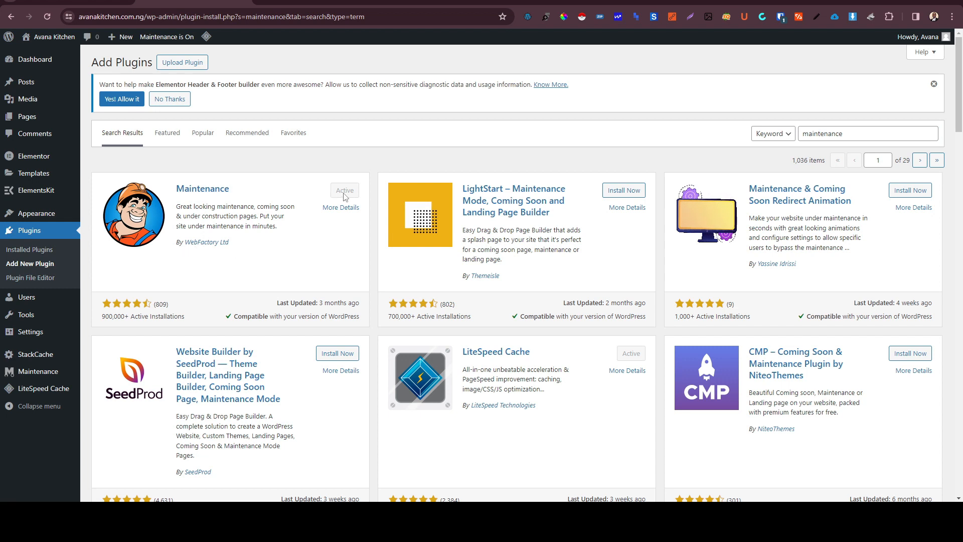
Open the Maintenance plugin's settings and review the page title, description, themes and design options.
left_click(38, 376)
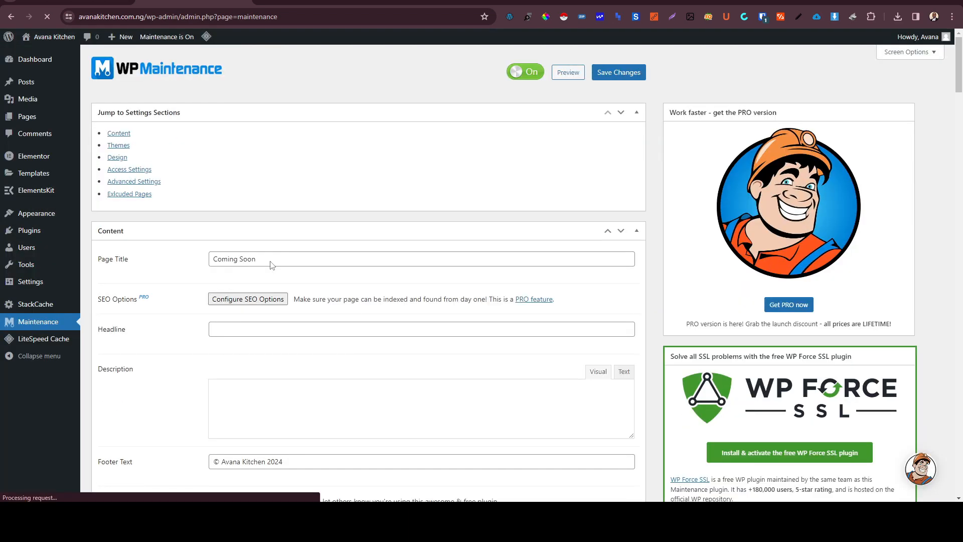
left_click(214, 260)
left_click_drag(212, 259, 189, 262)
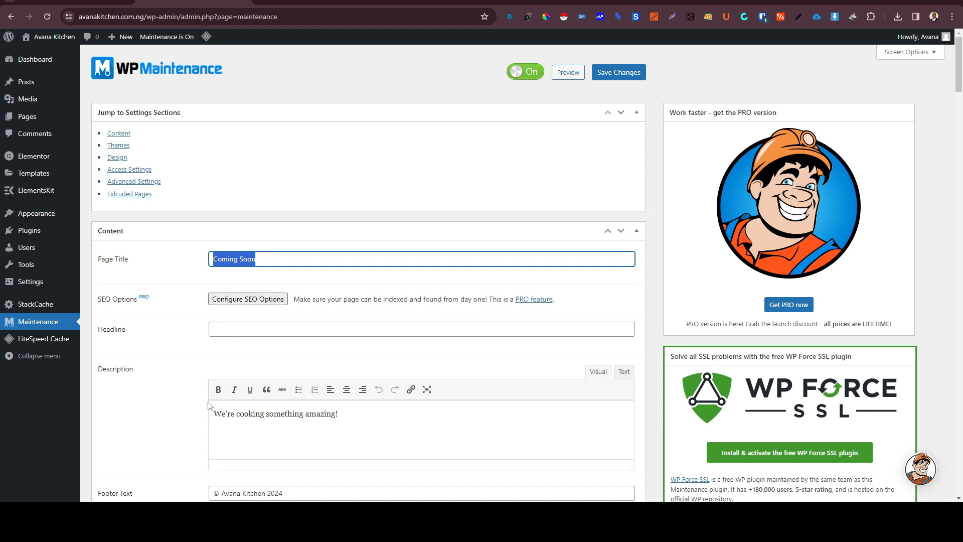
left_click_drag(362, 414, 195, 423)
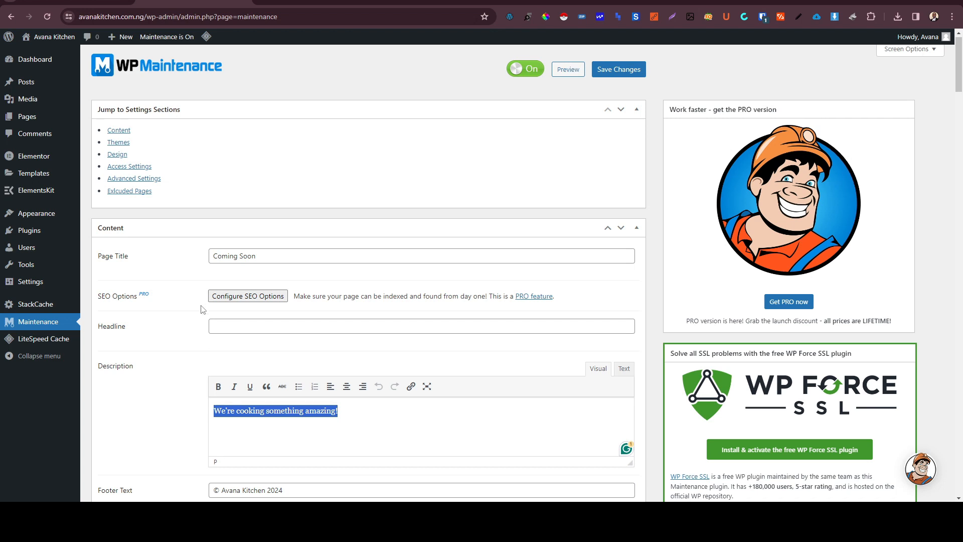
scroll(190, 281, "down", 8)
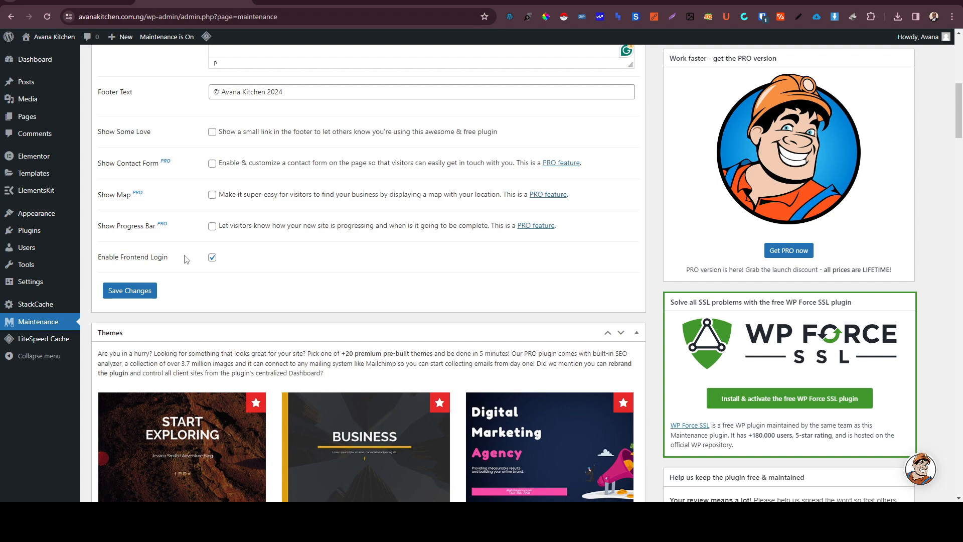
scroll(134, 296, "down", 2)
scroll(140, 206, "down", 5)
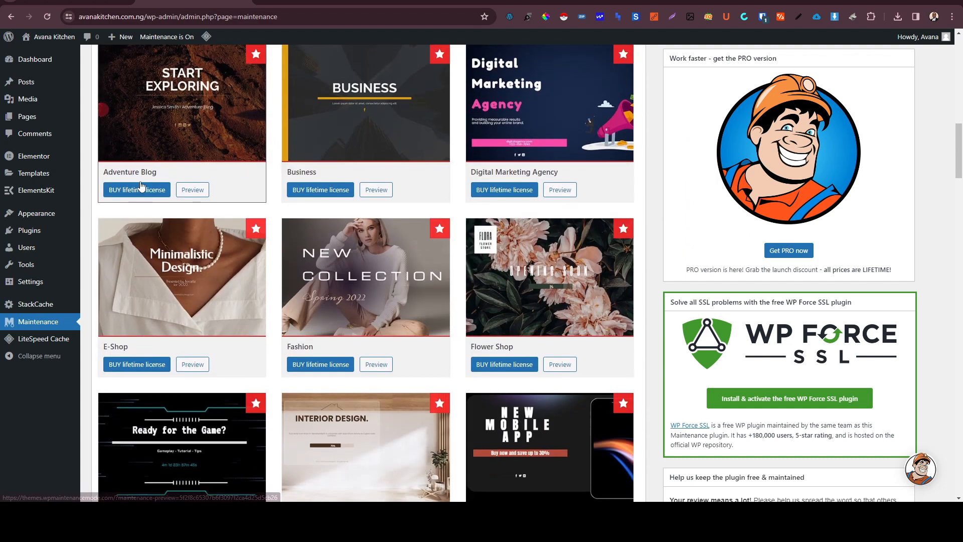
scroll(140, 186, "down", 18)
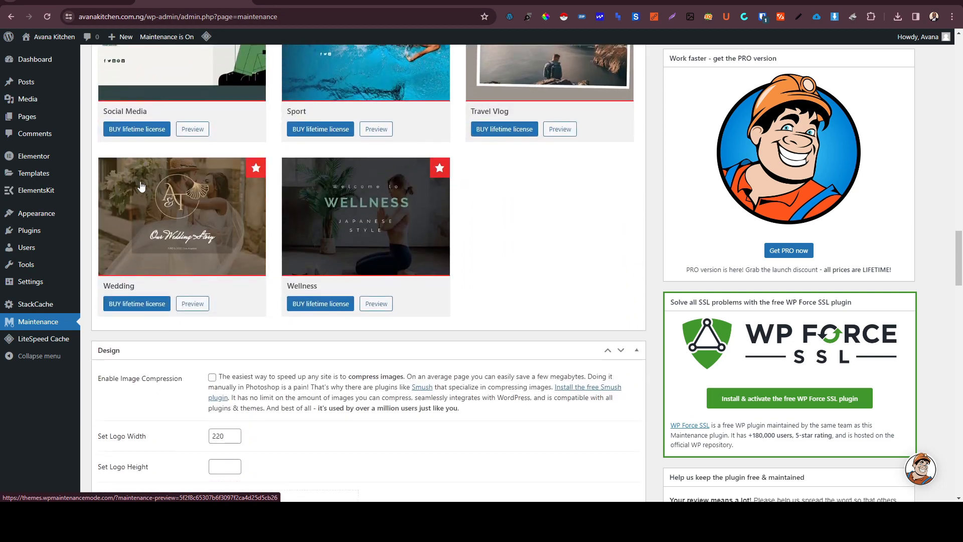
scroll(141, 186, "down", 10)
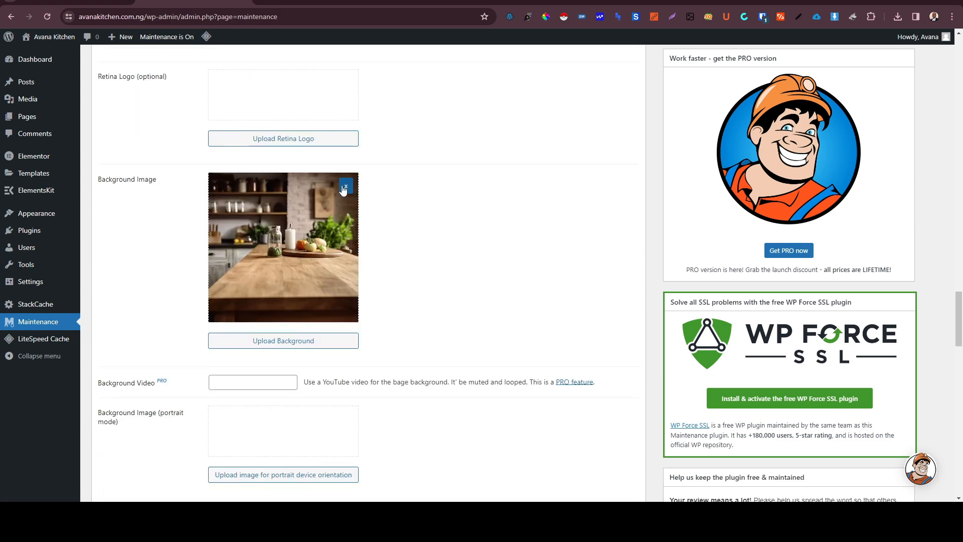
Set the maintenance page's background image to mt-sample-background.jpg from the media library.
left_click(307, 340)
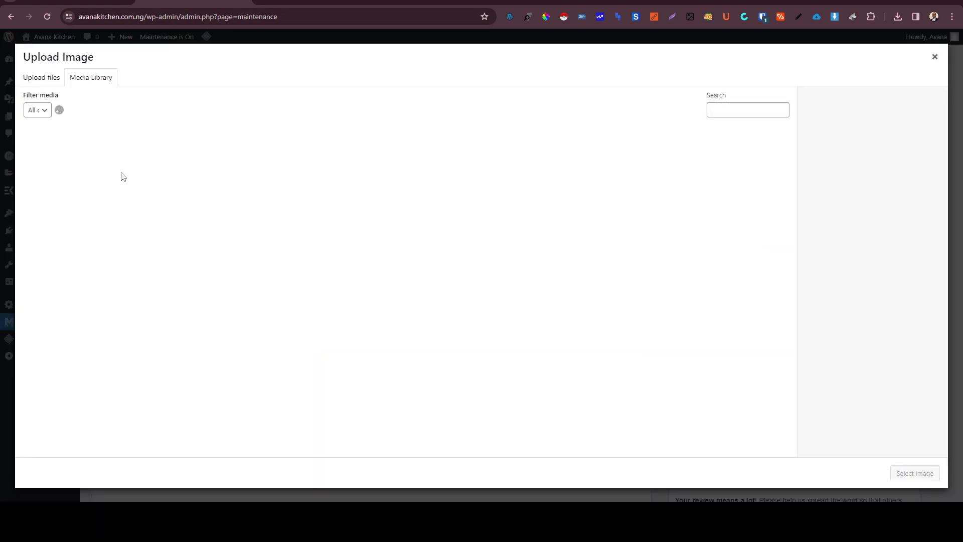
scroll(365, 193, "down", 5)
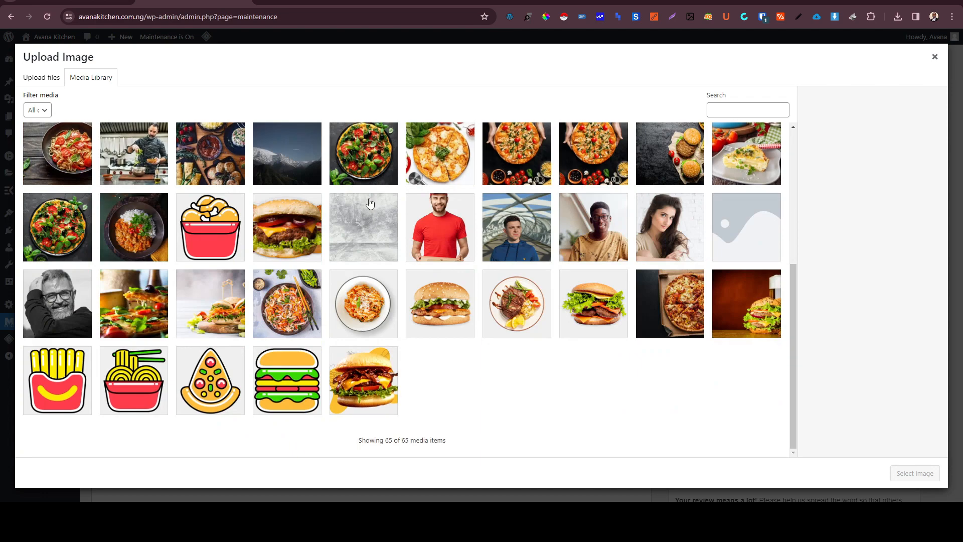
scroll(324, 332, "up", 2)
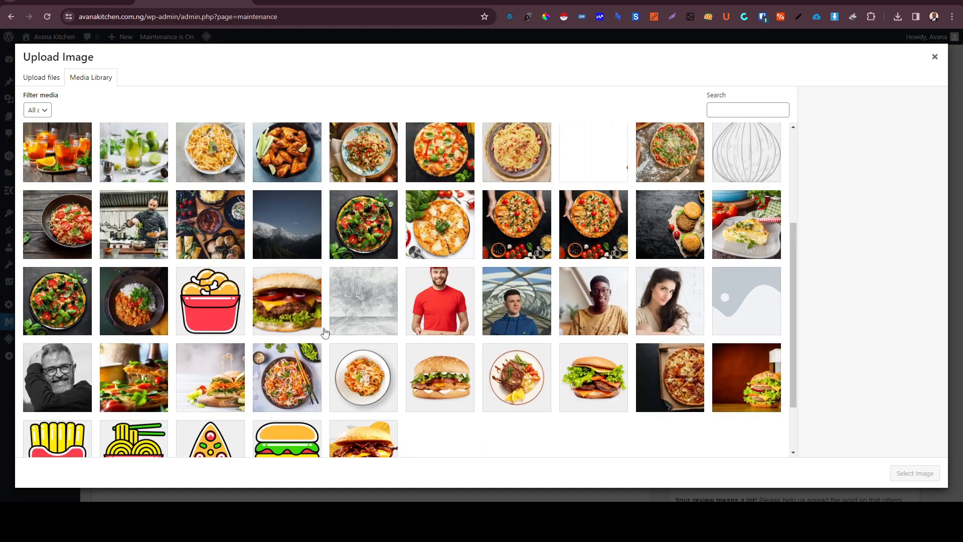
scroll(325, 331, "up", 1)
left_click(276, 307)
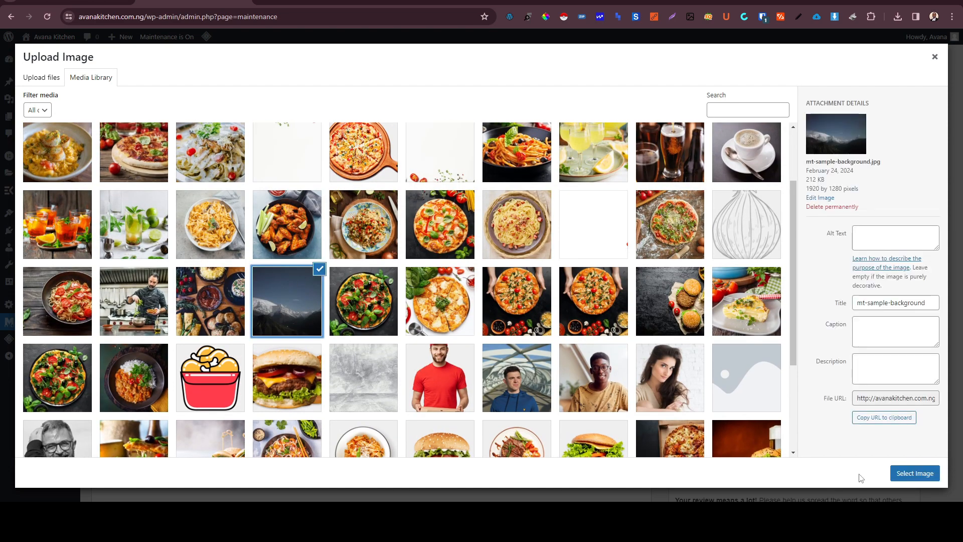
left_click(914, 473)
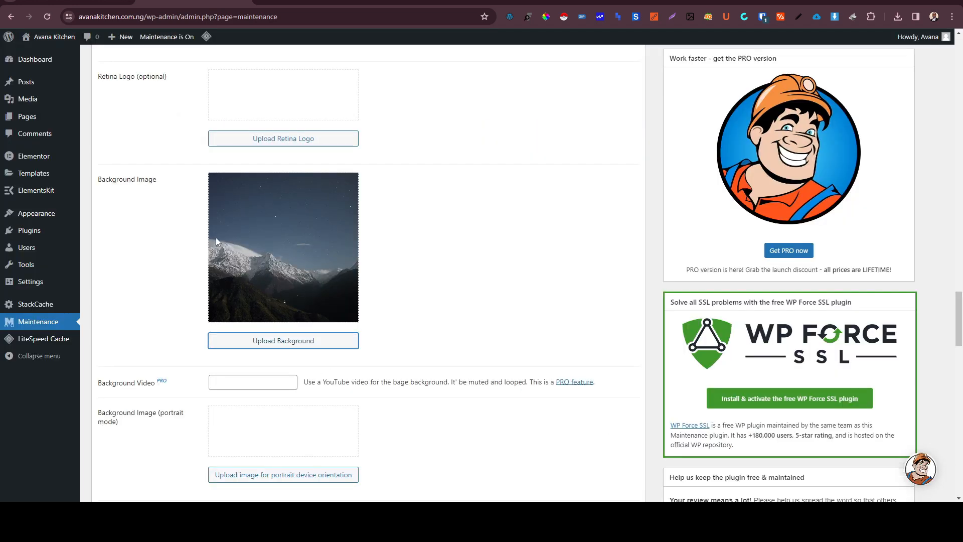
Try to remove the mountain background image, and look at the modern kitchen interior picture on Freepik.
left_click(349, 191)
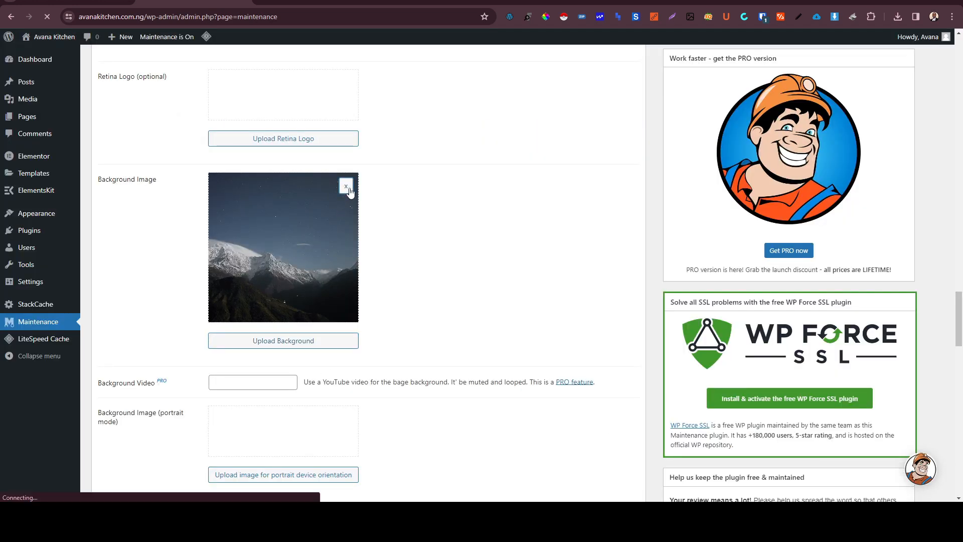
left_click(432, 2)
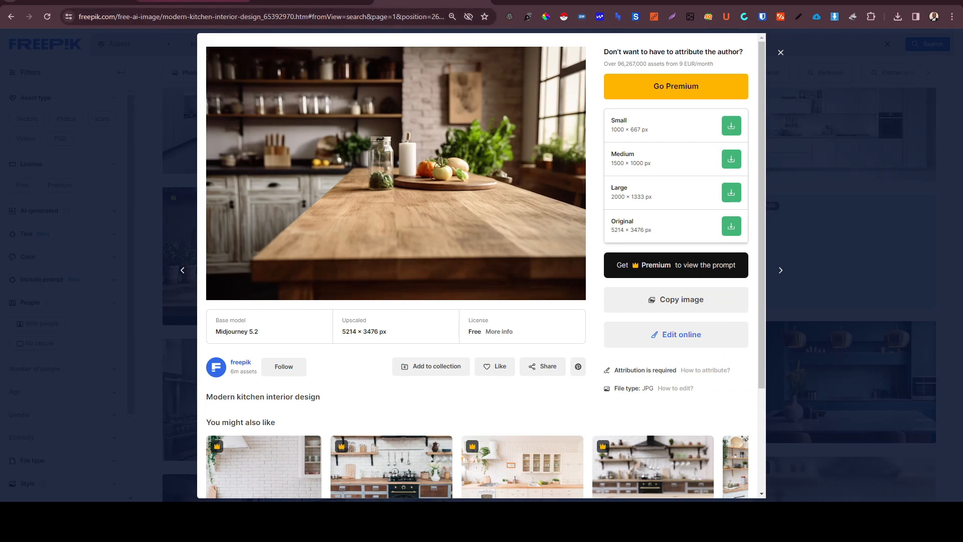
left_click(178, 2)
Return to the Maintenance settings and open the media library for the background image.
scroll(358, 254, "down", 3)
scroll(361, 251, "down", 20)
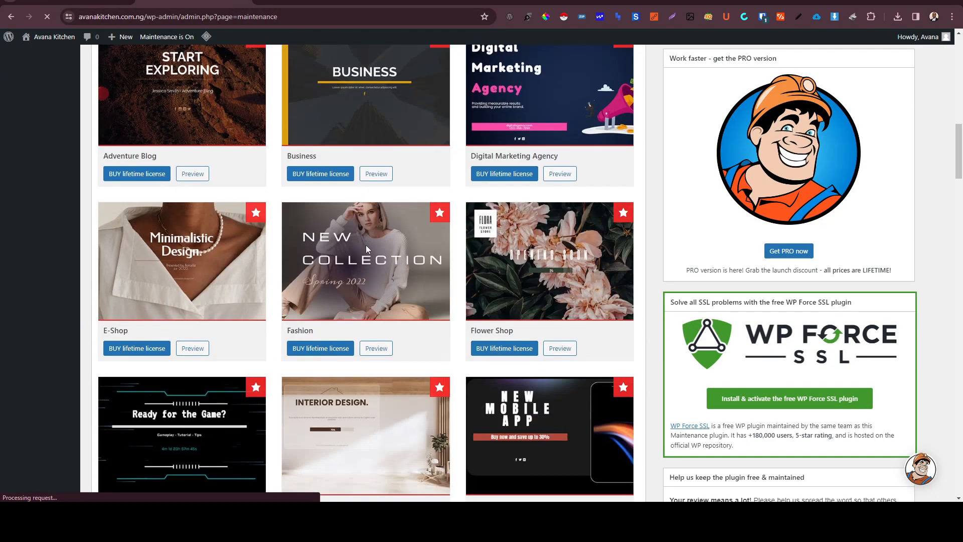
scroll(368, 249, "up", 4)
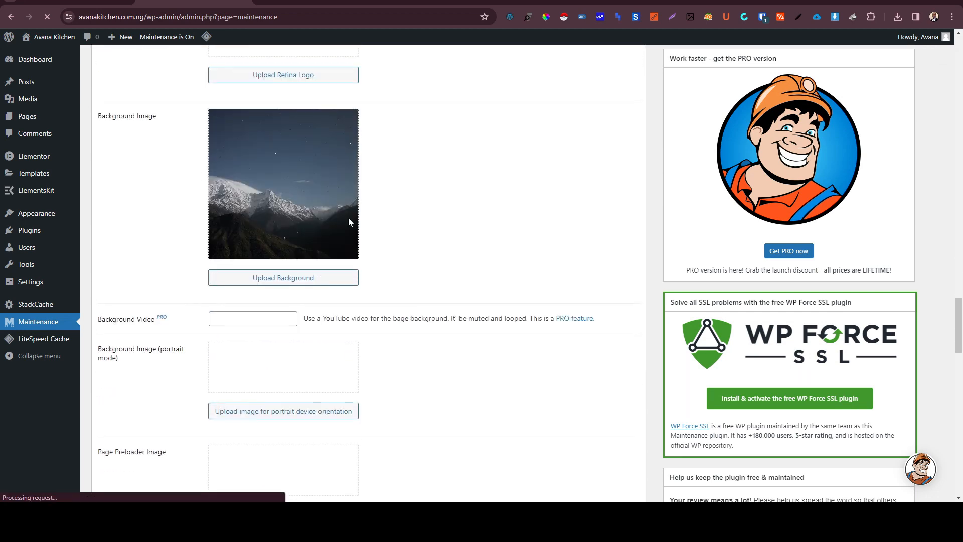
left_click(296, 279)
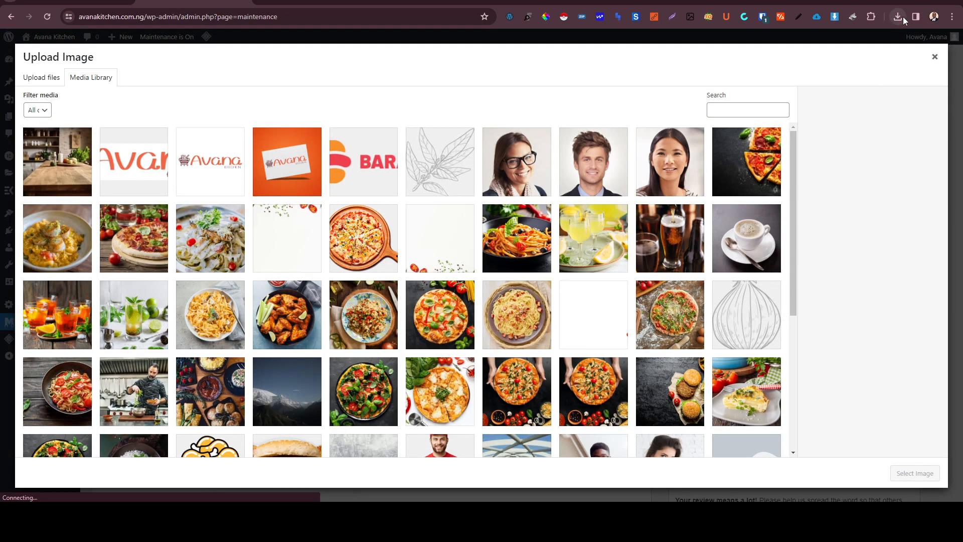
left_click(898, 17)
left_click_drag(794, 62, 220, 247)
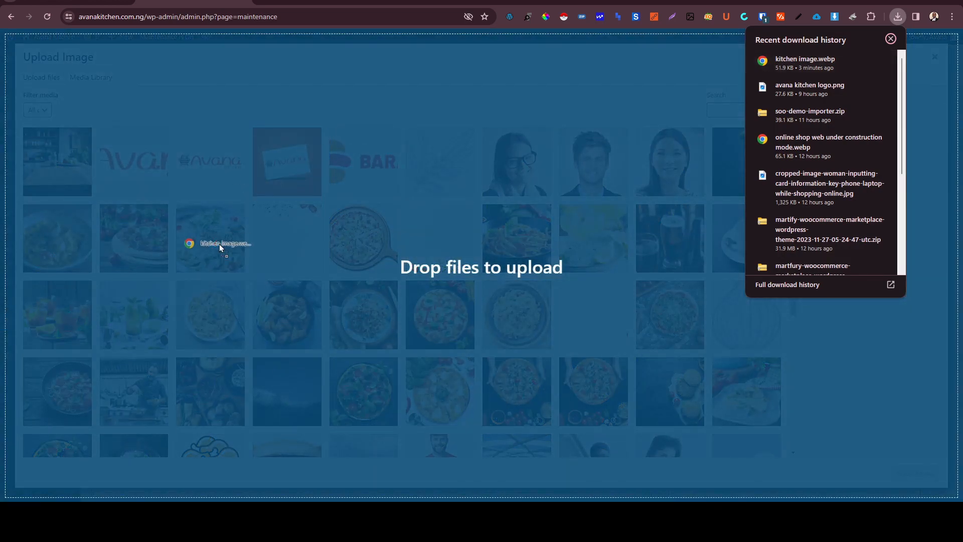
left_click_drag(219, 244, 877, 147)
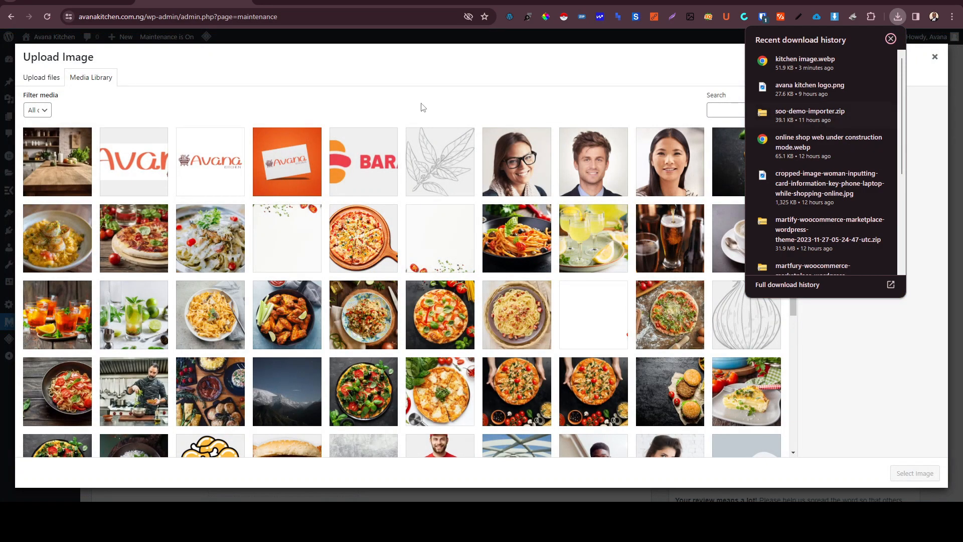
Use kitchen-image.webp from the media library as the maintenance page's background image.
left_click(58, 163)
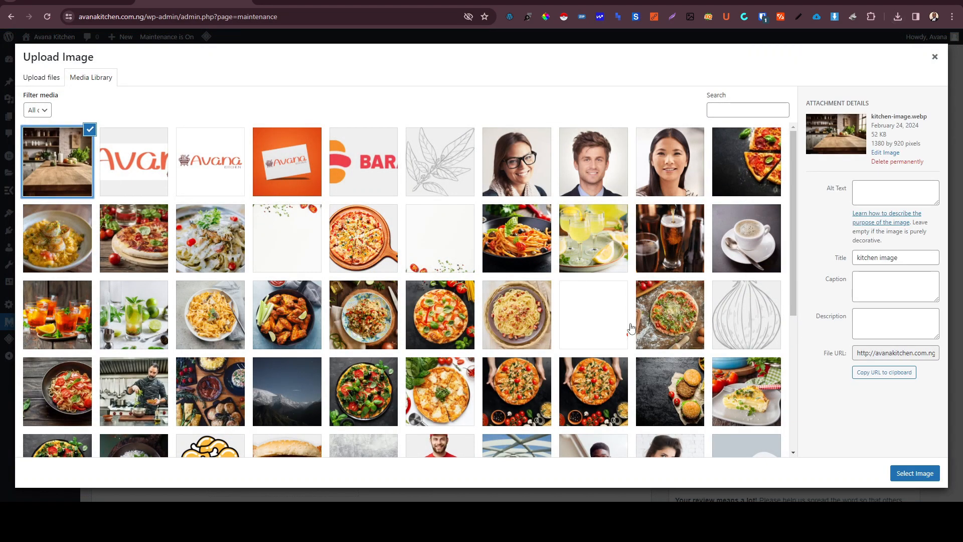
left_click(914, 473)
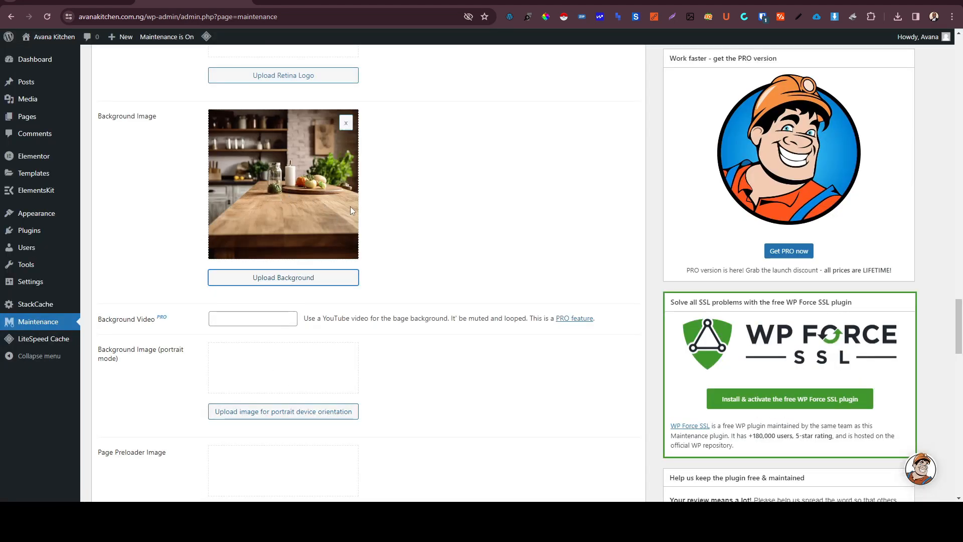
Choose Josefin Sans as the maintenance page's font family and save the settings.
scroll(305, 210, "down", 4)
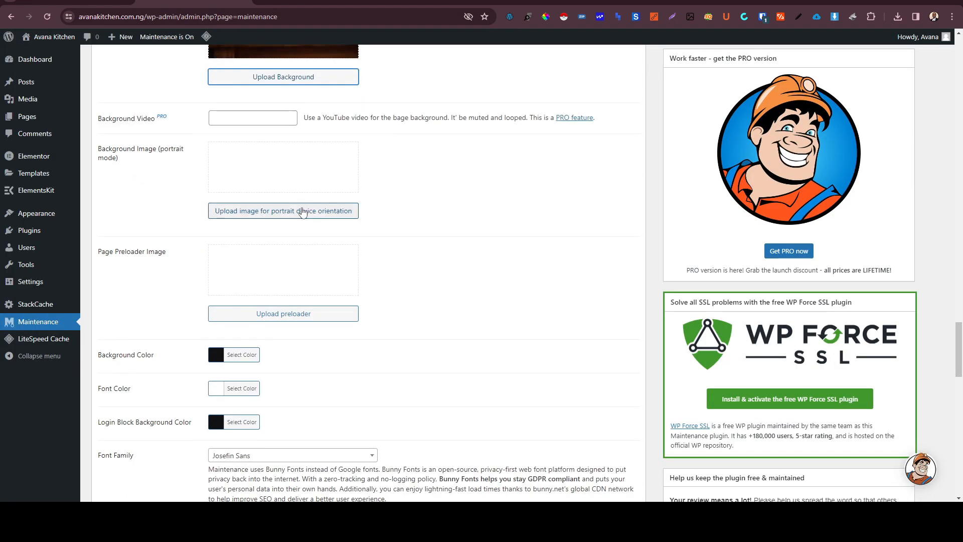
scroll(303, 211, "down", 6)
scroll(303, 211, "down", 1)
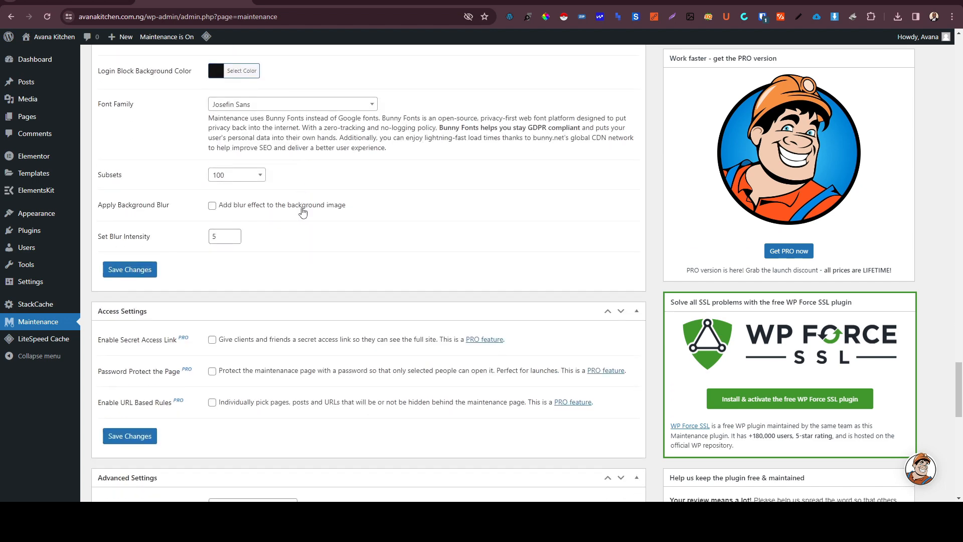
scroll(303, 211, "up", 2)
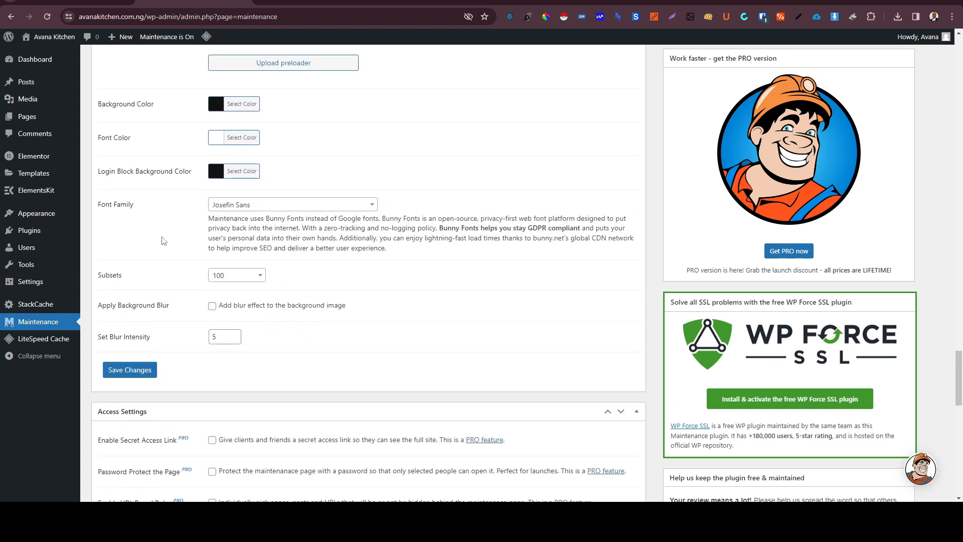
left_click(231, 206)
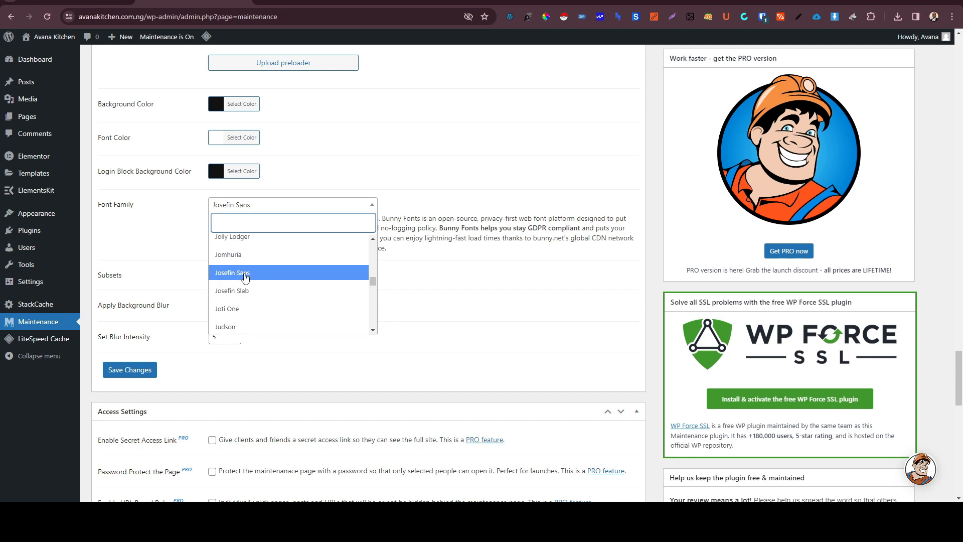
left_click(245, 275)
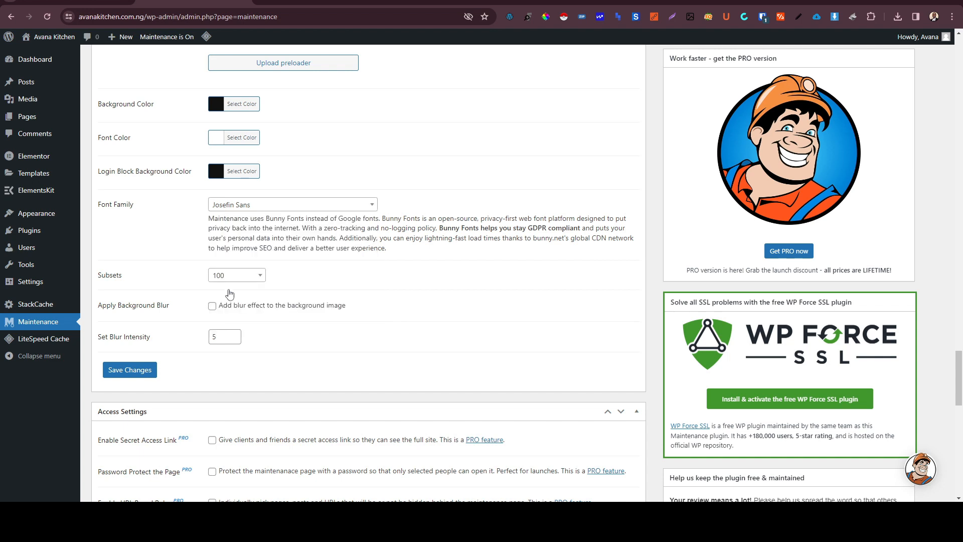
left_click(144, 375)
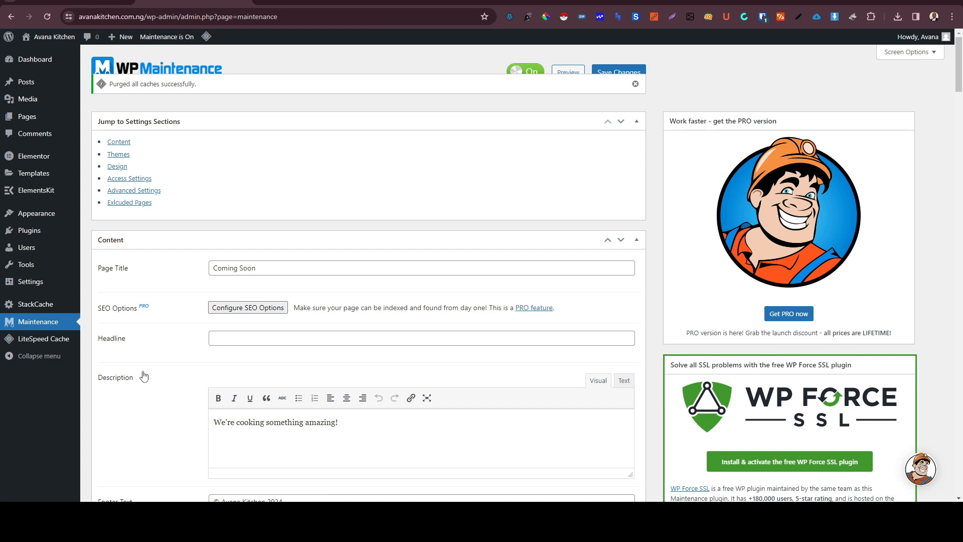
Log out of the WordPress account.
mouse_move(914, 39)
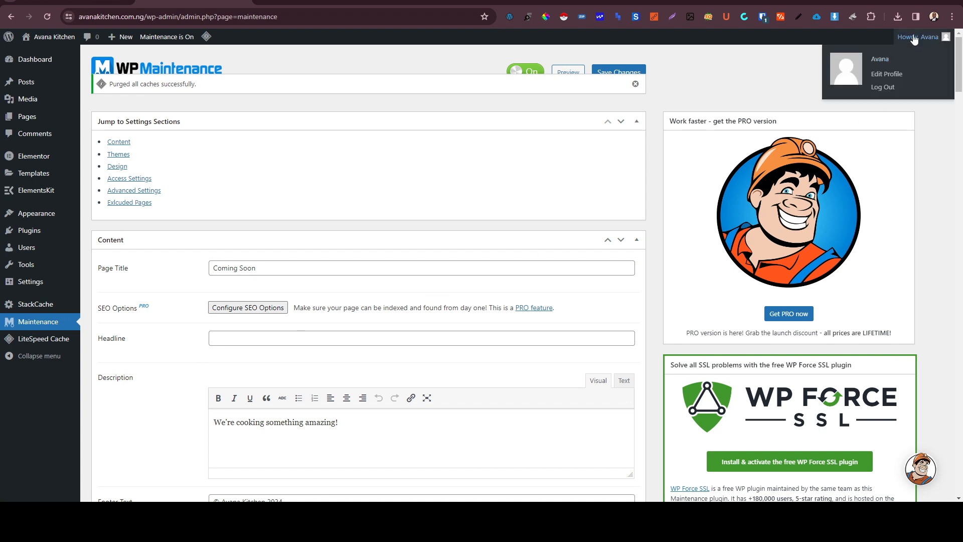
left_click(881, 88)
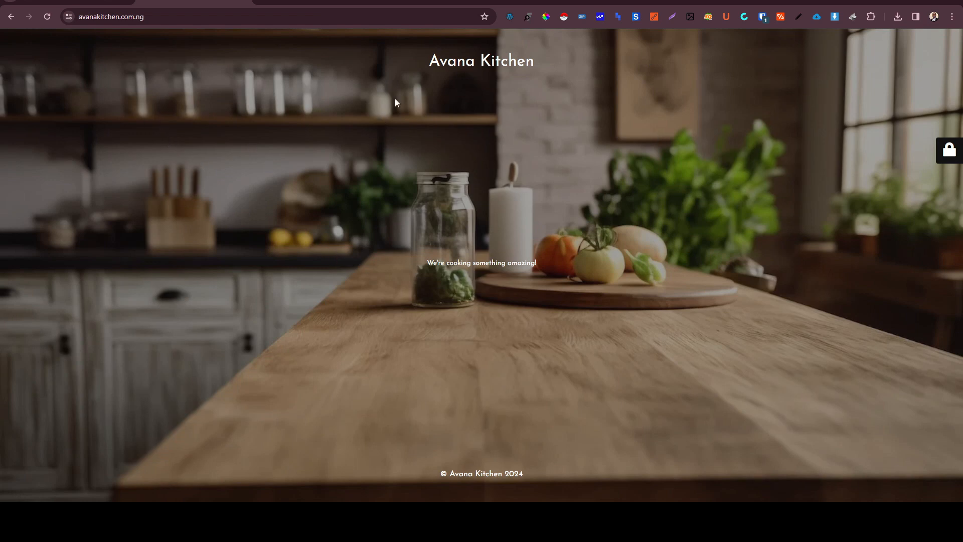
Check the title and the message text on the coming-soon page as a logged-out visitor.
left_click_drag(406, 63, 612, 53)
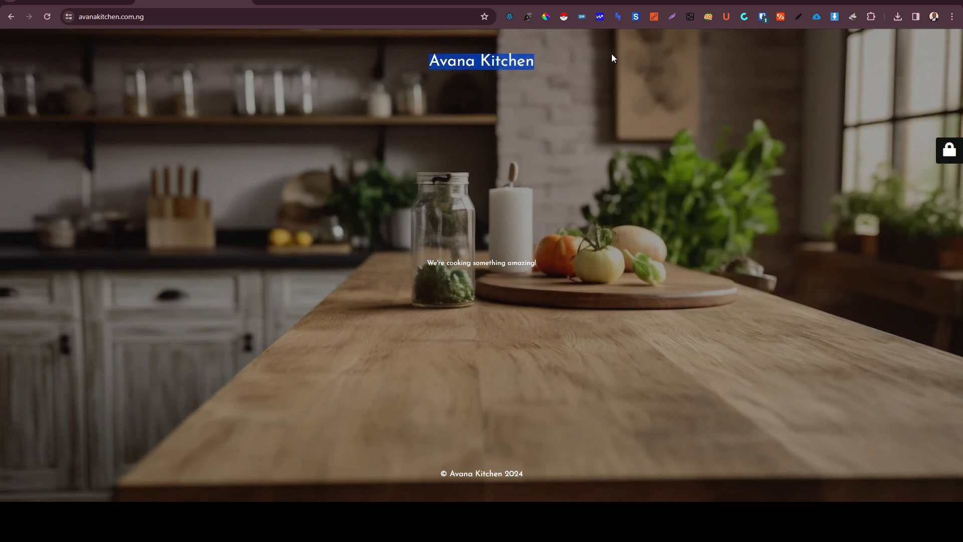
left_click(367, 256)
left_click_drag(370, 256, 631, 268)
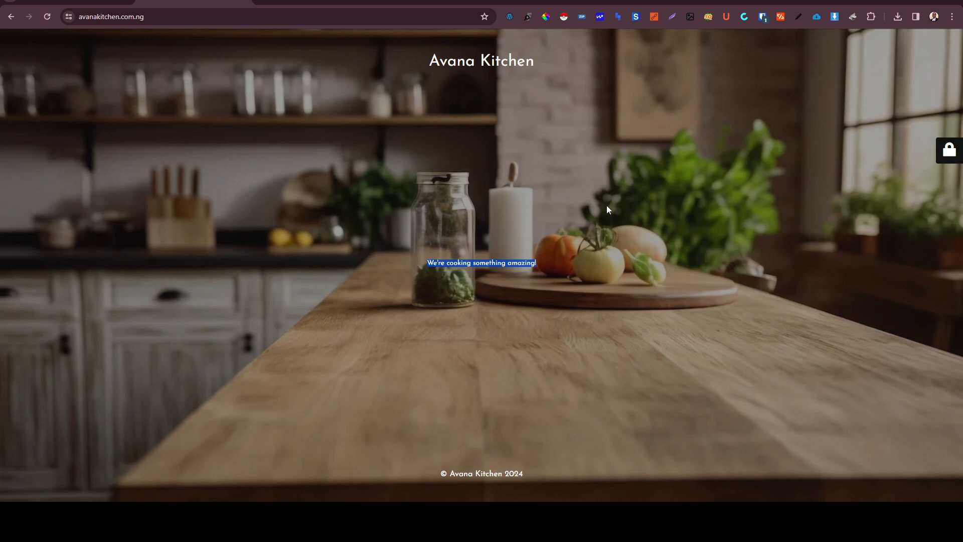
left_click(666, 167)
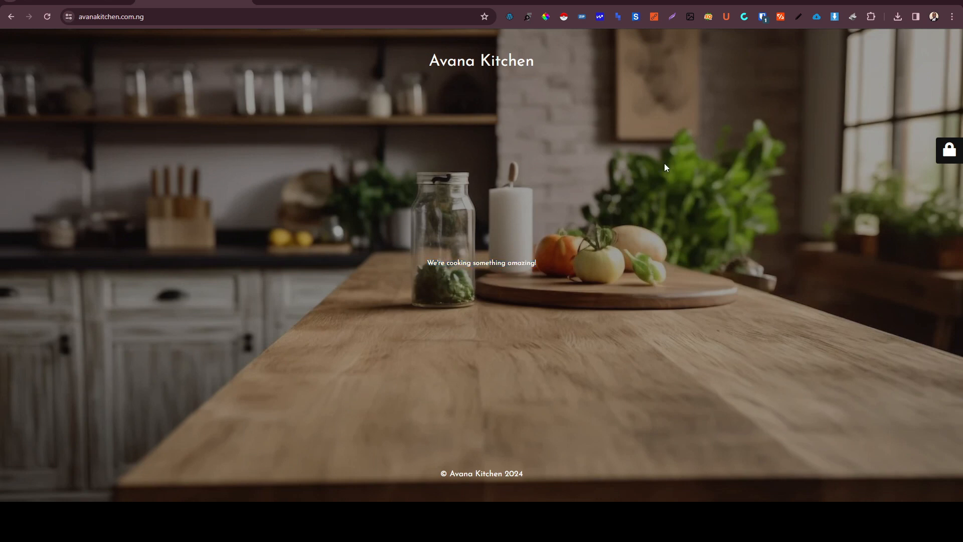
Log in through the maintenance page's User Login form, filling the username and account password from the saved avanakitchen.com.ng login.
left_click(952, 156)
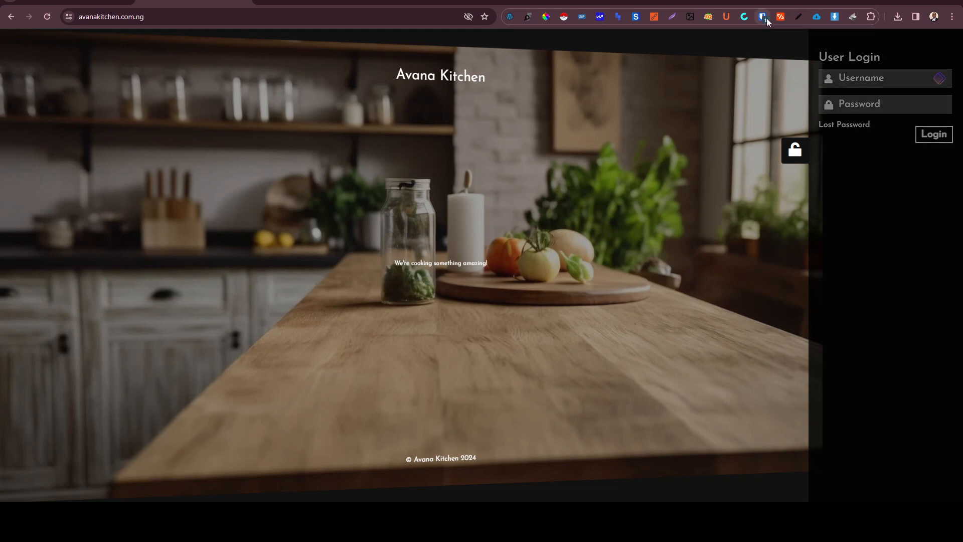
left_click(649, 85)
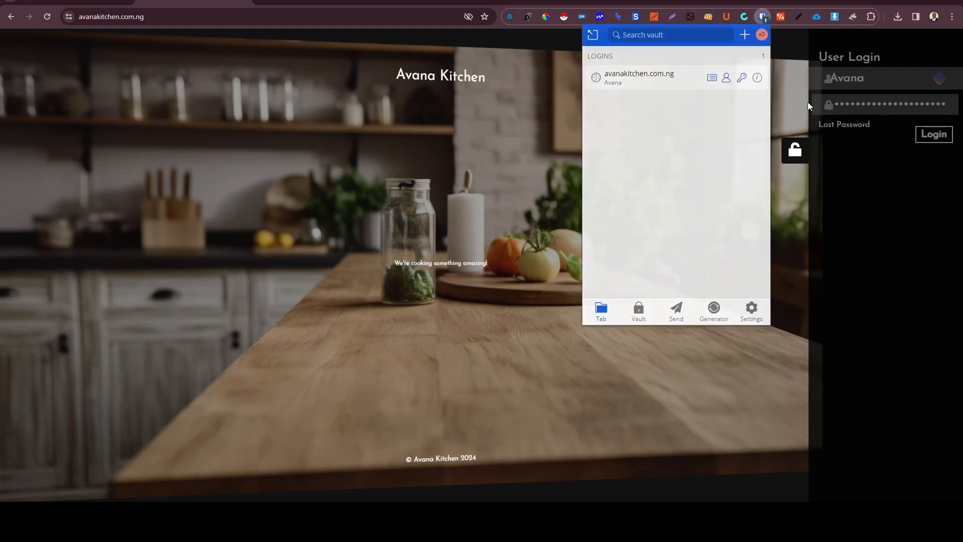
left_click(929, 136)
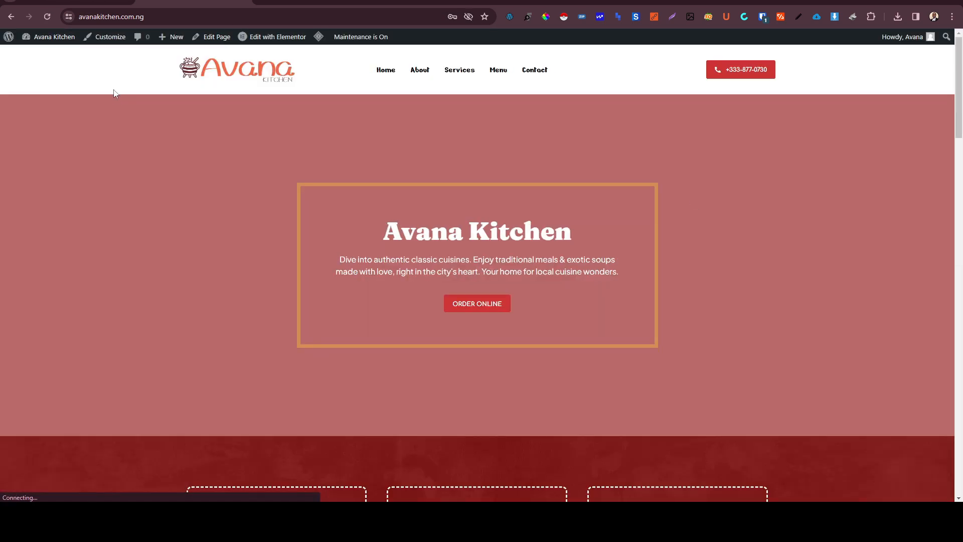
Review the full Avana Kitchen homepage as a logged-in user and open the WordPress dashboard.
scroll(115, 93, "down", 20)
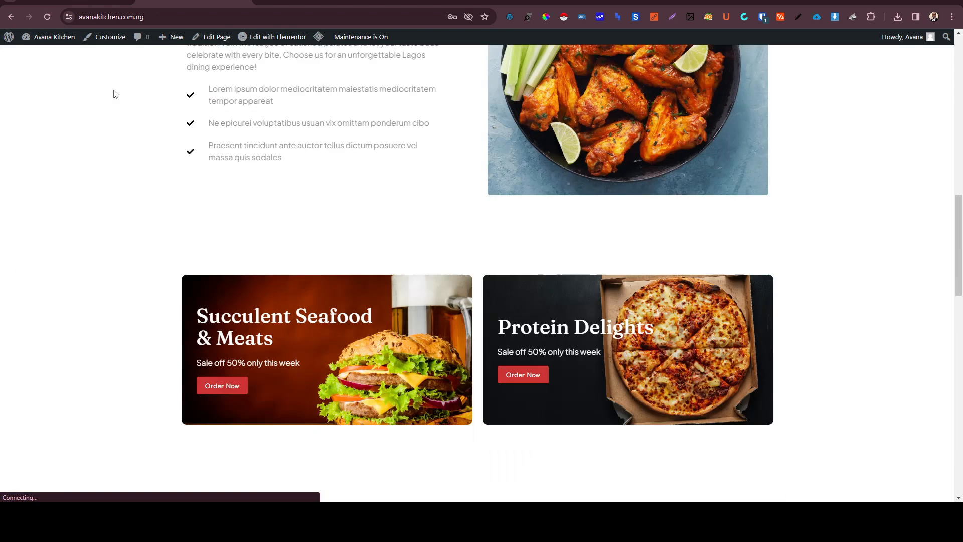
scroll(116, 94, "down", 5)
scroll(115, 94, "up", 20)
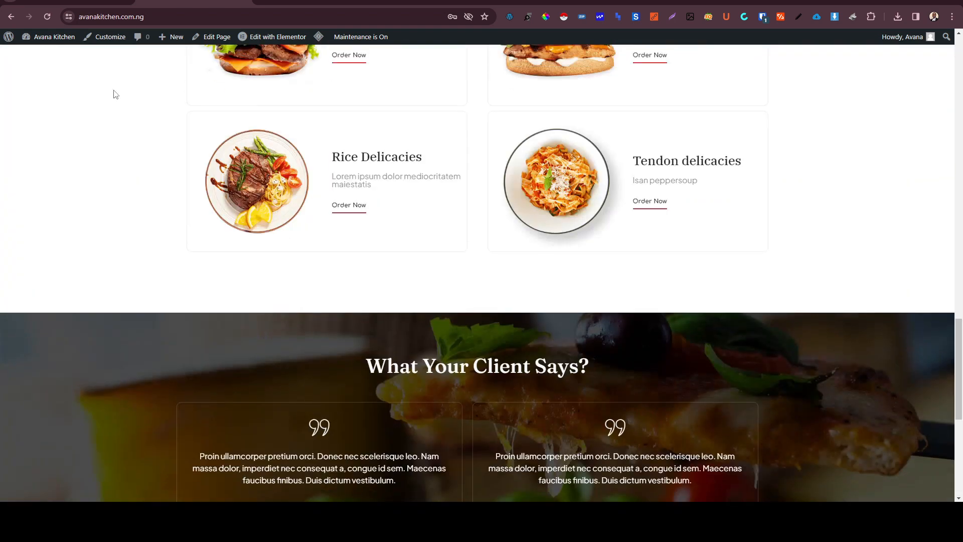
scroll(113, 94, "up", 15)
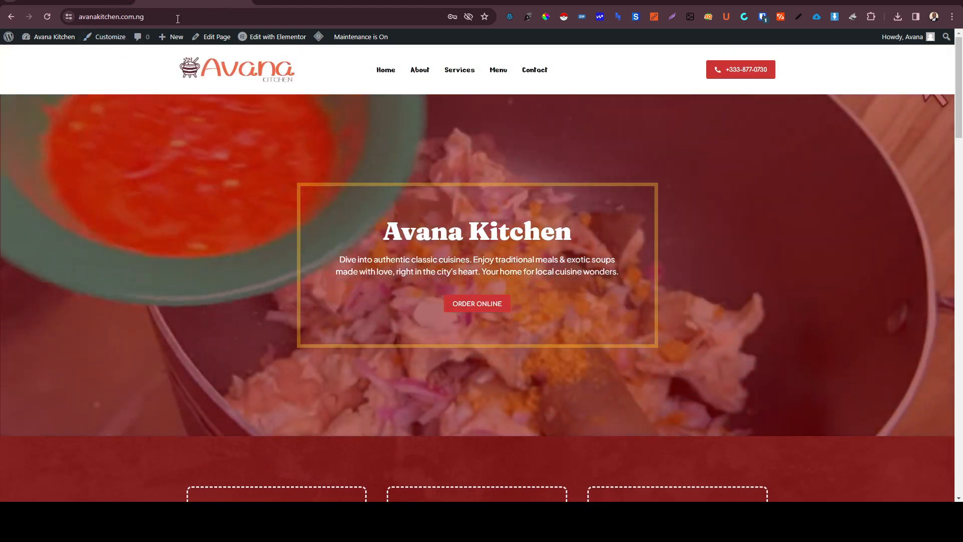
mouse_move(48, 37)
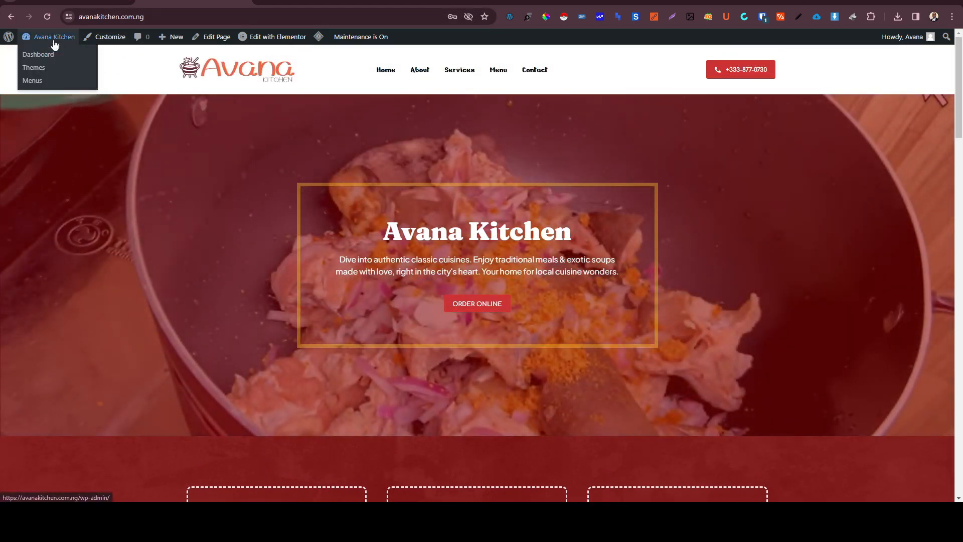
left_click(42, 55)
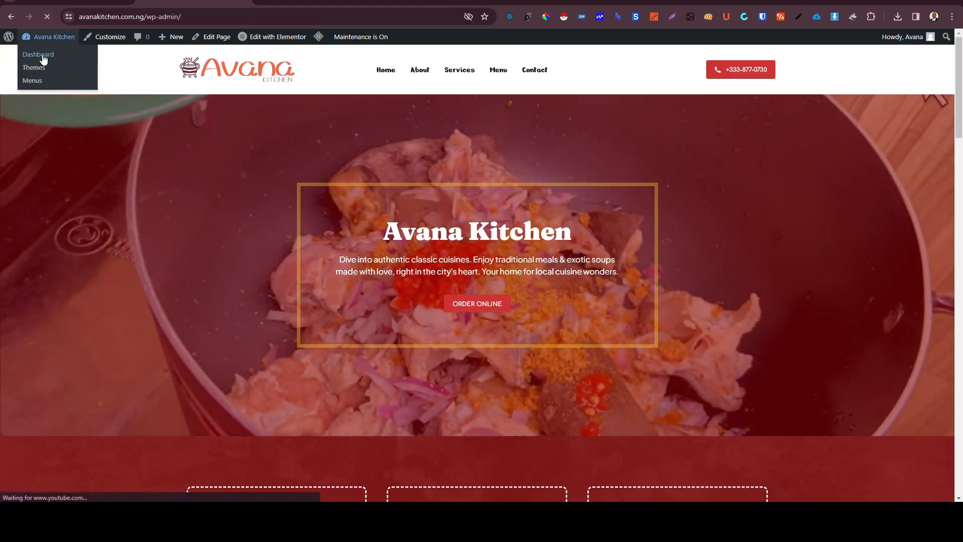